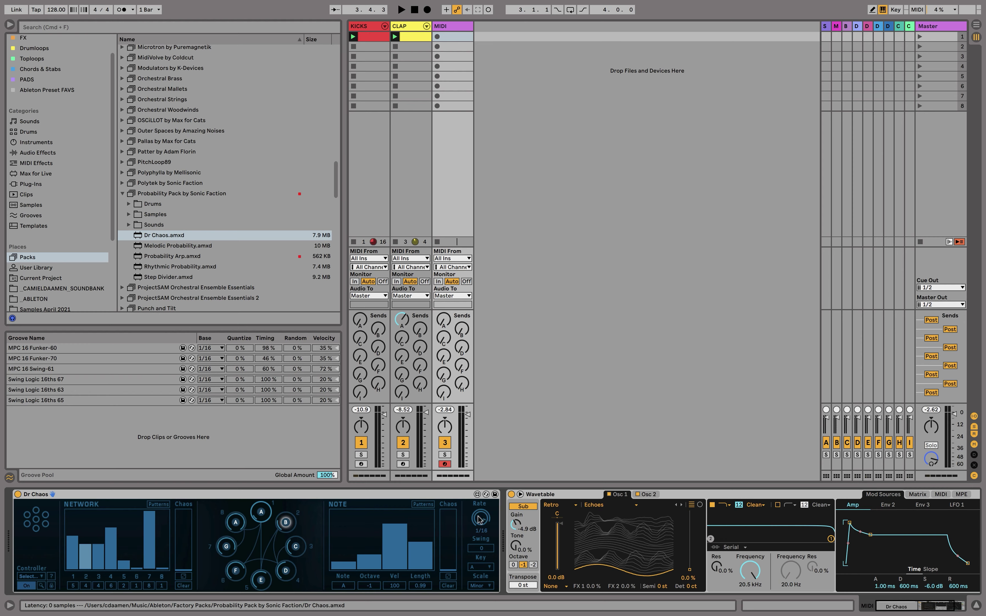
Play the Dr Chaos sequence at rates 1/24, 1/12, 1/4 and 1/8, returning it to 1/16 with a swing of 49.
{"action": "key", "text": "space"}
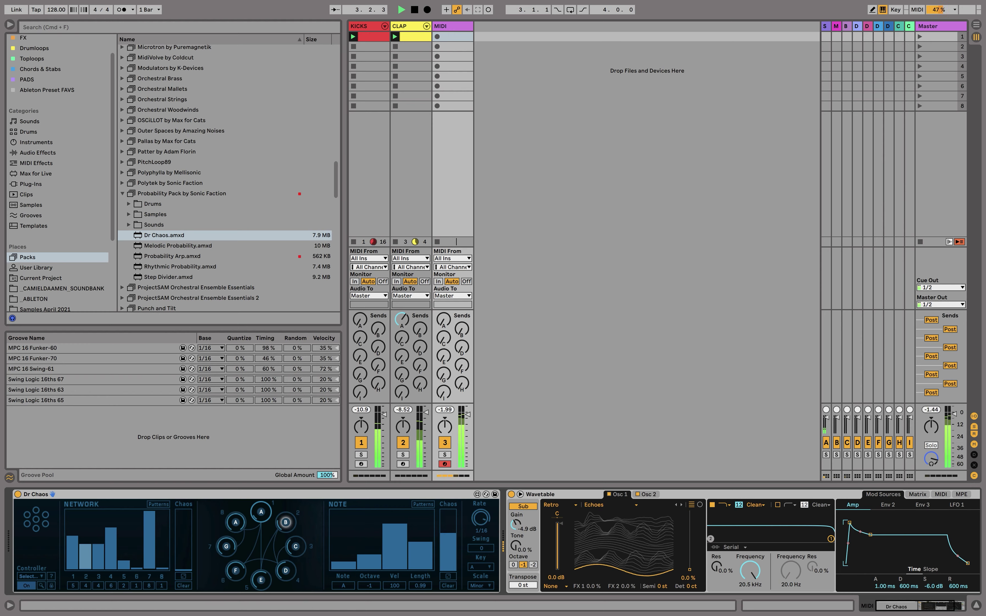
{"action": "key", "text": "space"}
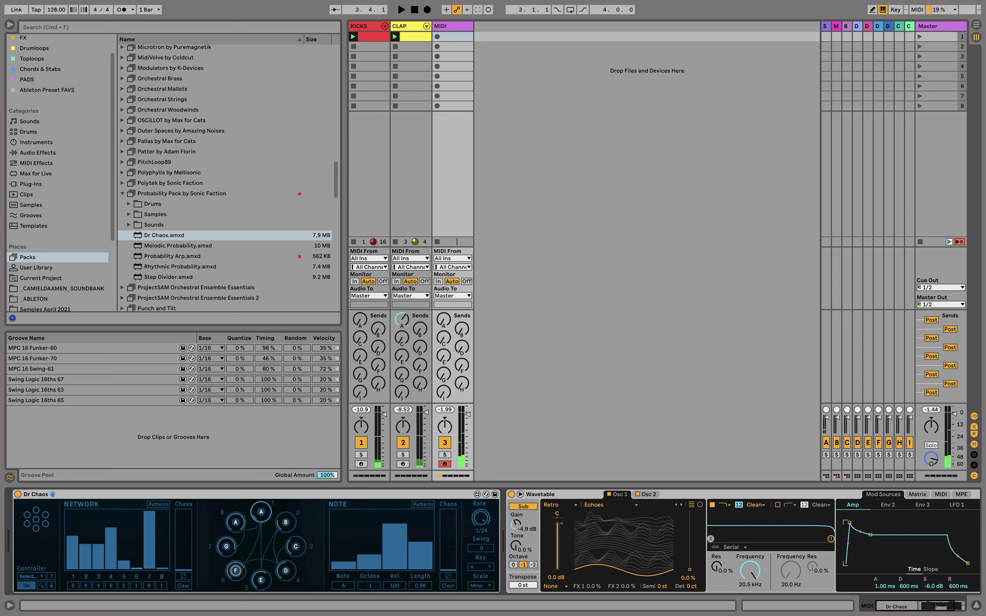
{"action": "key", "text": "space"}
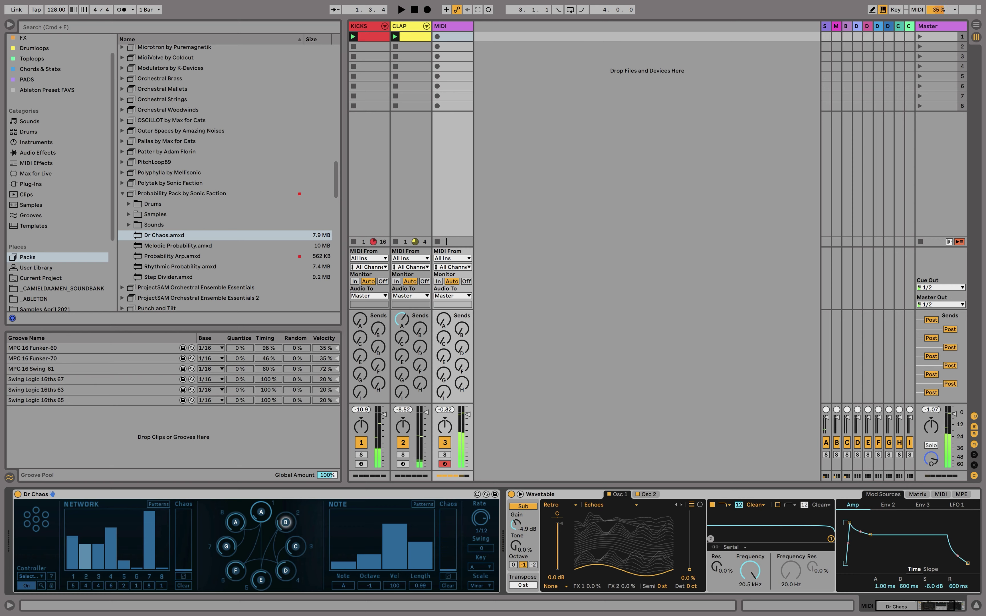
{"action": "key", "text": "space"}
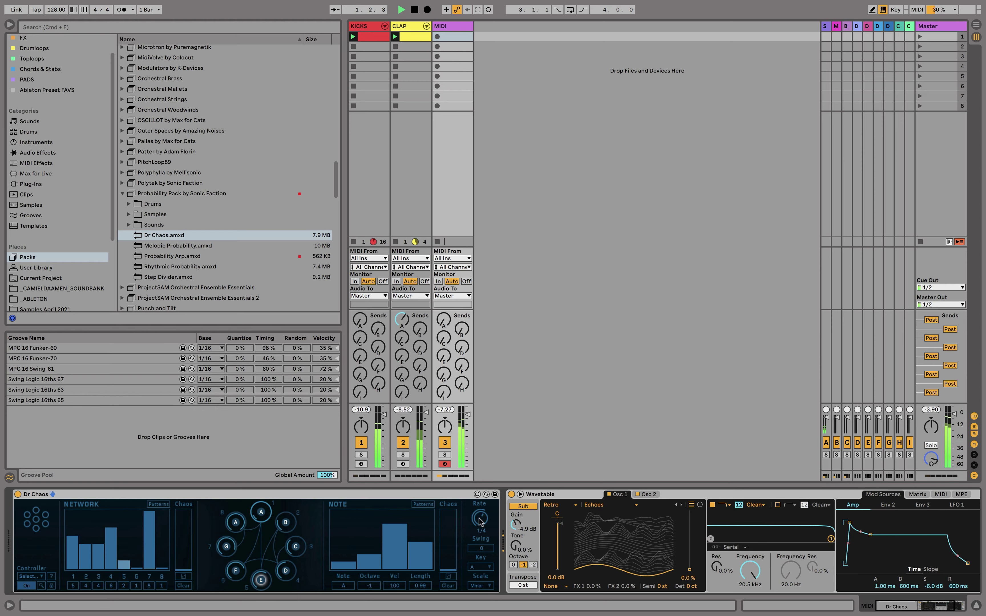
{"action": "key", "text": "space"}
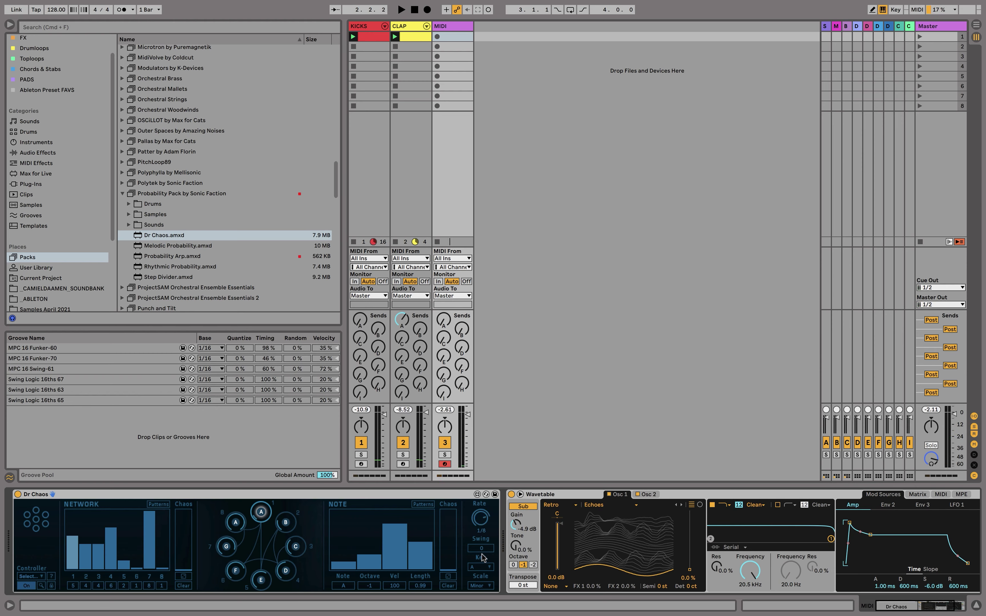
{"action": "key", "text": "space"}
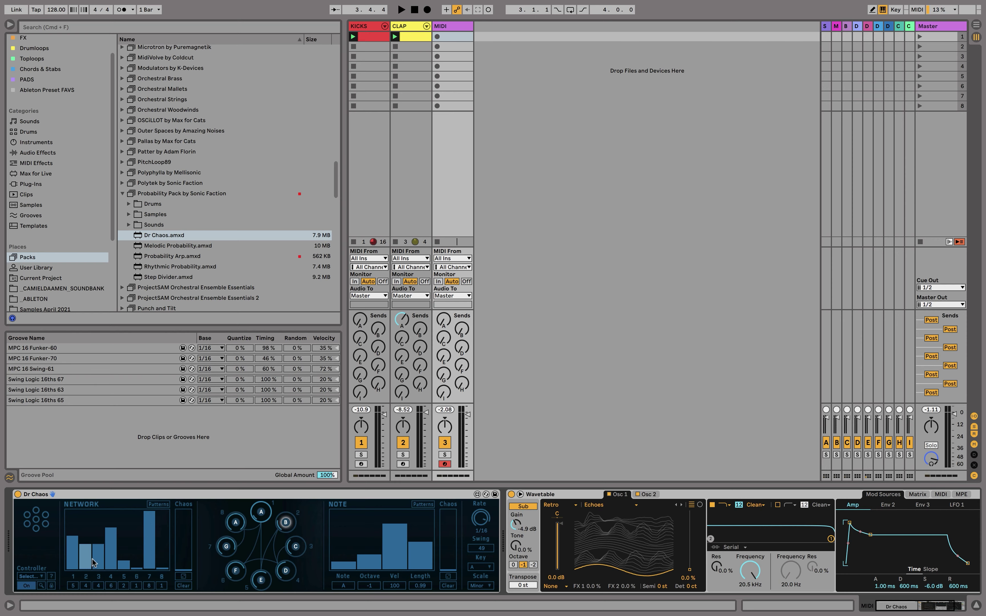
Save the current Network pattern into the second pattern slot of Dr Chaos and return to the bar view.
{"action": "left_click", "coordinate": [158, 504]}
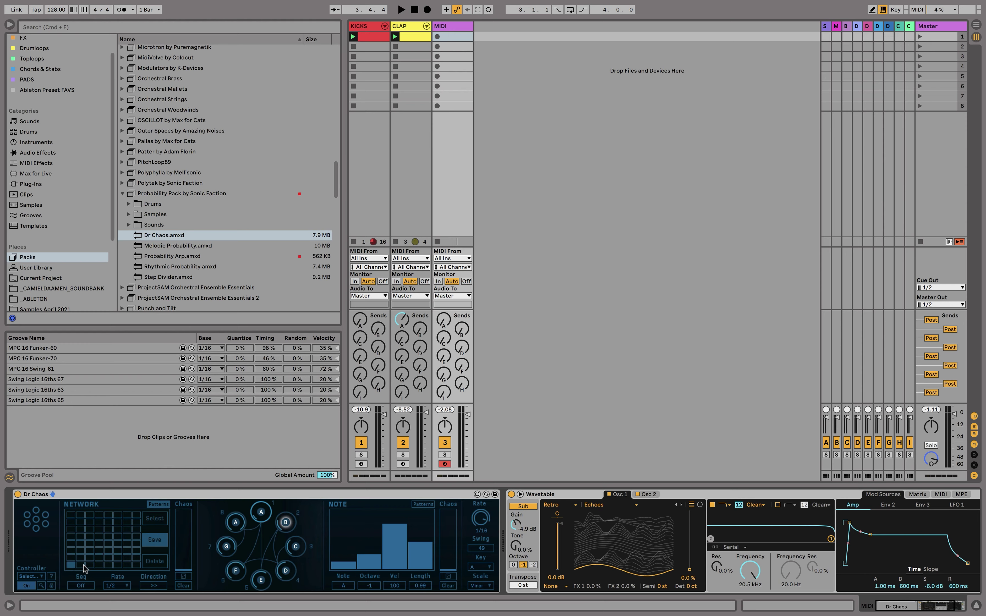
{"action": "left_click", "coordinate": [83, 566]}
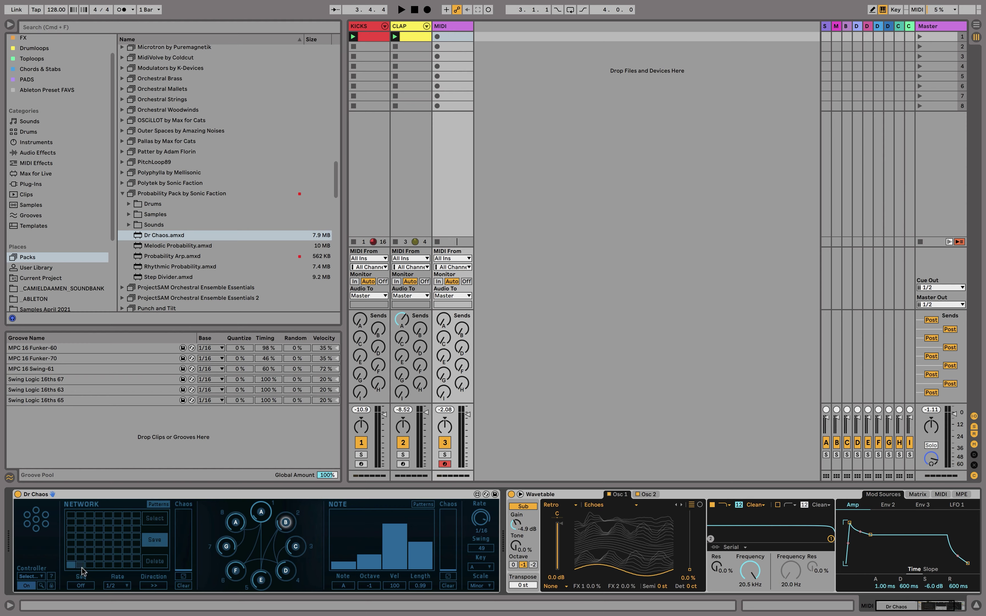
{"action": "left_click", "coordinate": [160, 506]}
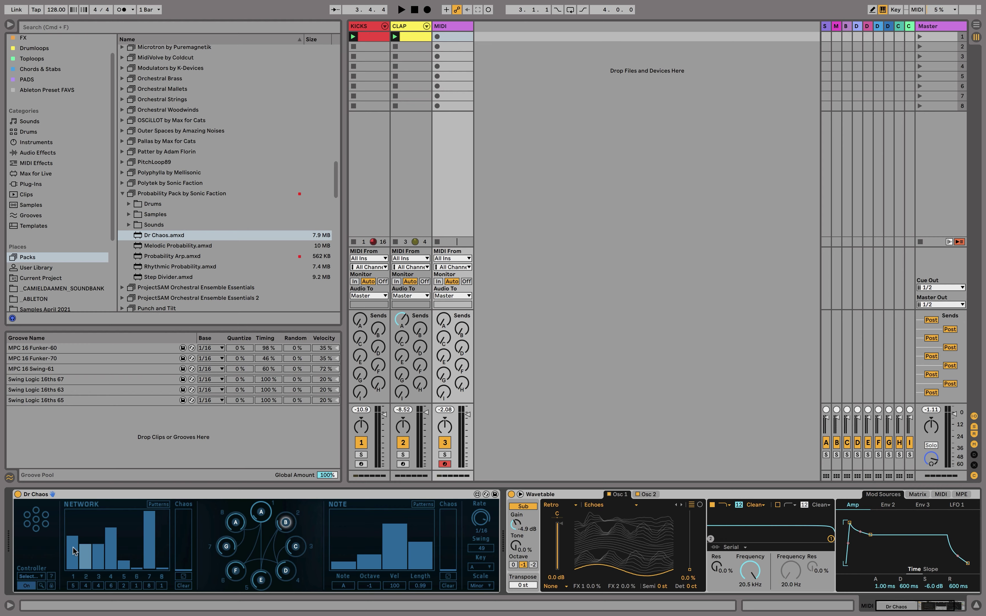
Set the first Network bar to 7 and the seventh to 5, and play the changed sequence.
{"action": "left_click_drag", "start_coordinate": [74, 548], "coordinate": [78, 517]}
{"action": "left_click_drag", "start_coordinate": [156, 554], "coordinate": [153, 534]}
{"action": "key", "text": "space"}
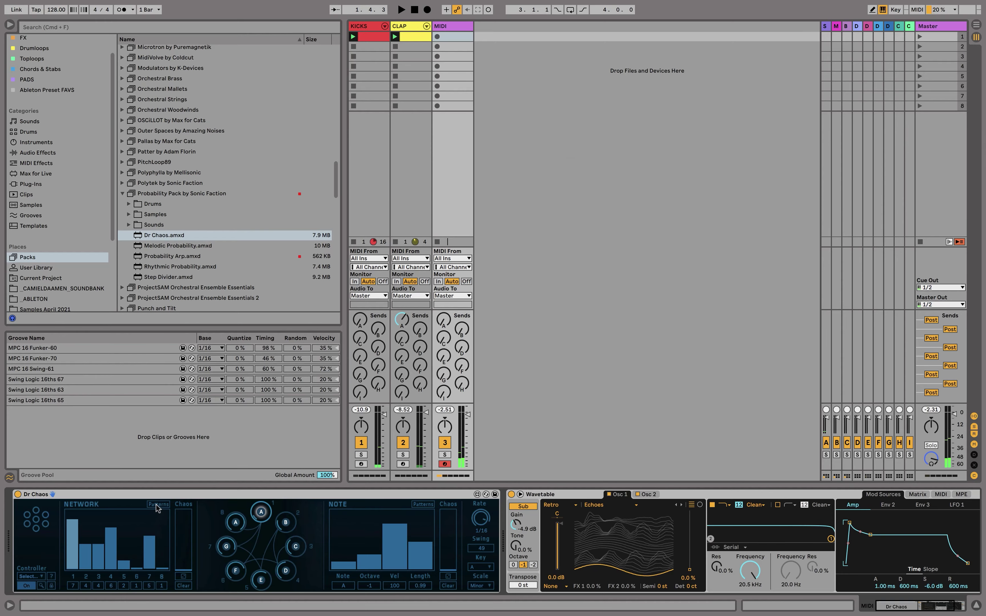
Recall the second stored Network pattern, listen to it, and switch to the third pattern slot during playback.
{"action": "left_click", "coordinate": [157, 505]}
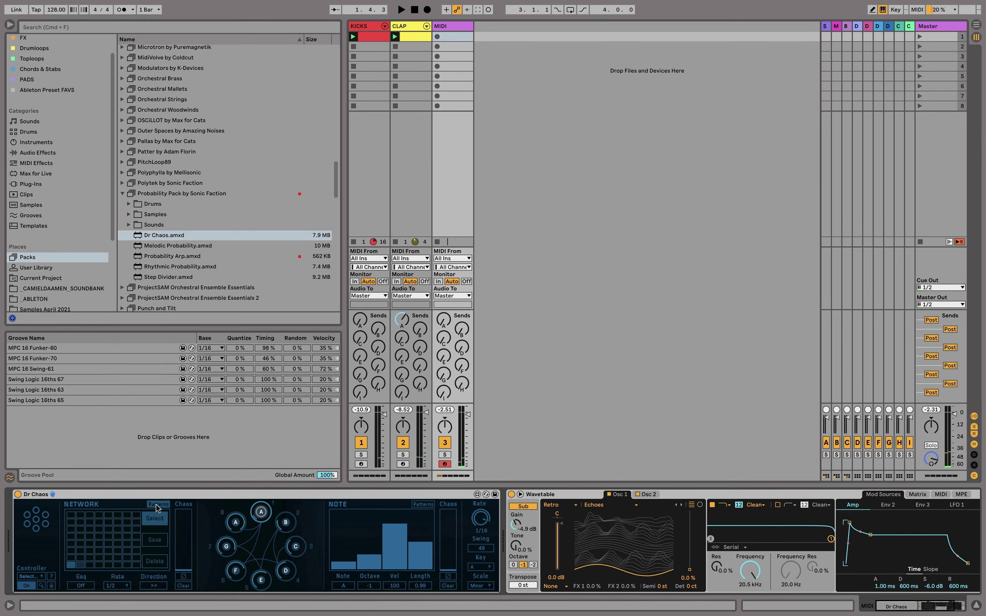
{"action": "left_click", "coordinate": [89, 567]}
{"action": "left_click", "coordinate": [159, 505]}
{"action": "key", "text": "space"}
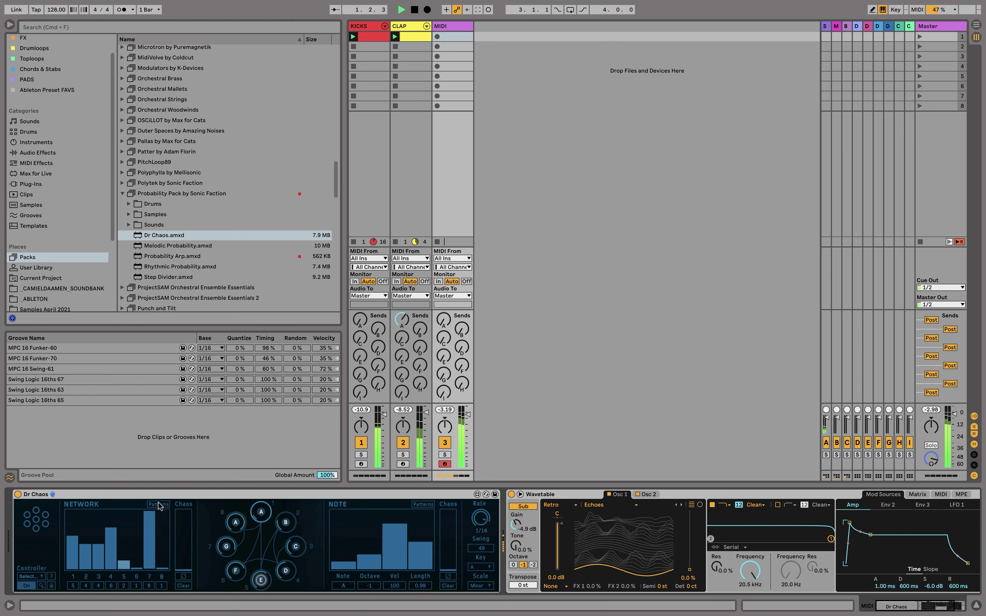
{"action": "left_click", "coordinate": [163, 505]}
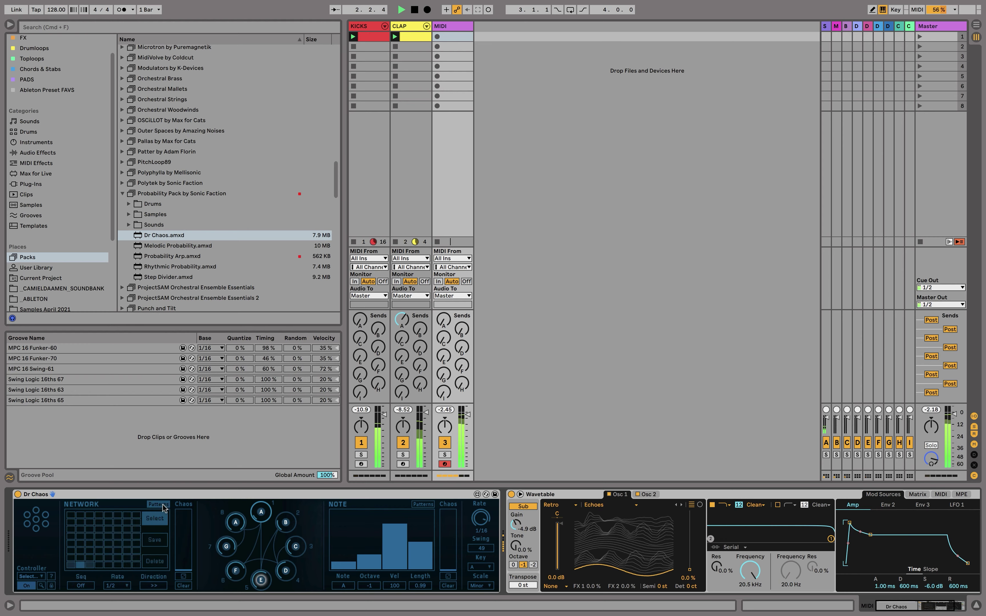
{"action": "left_click", "coordinate": [90, 566]}
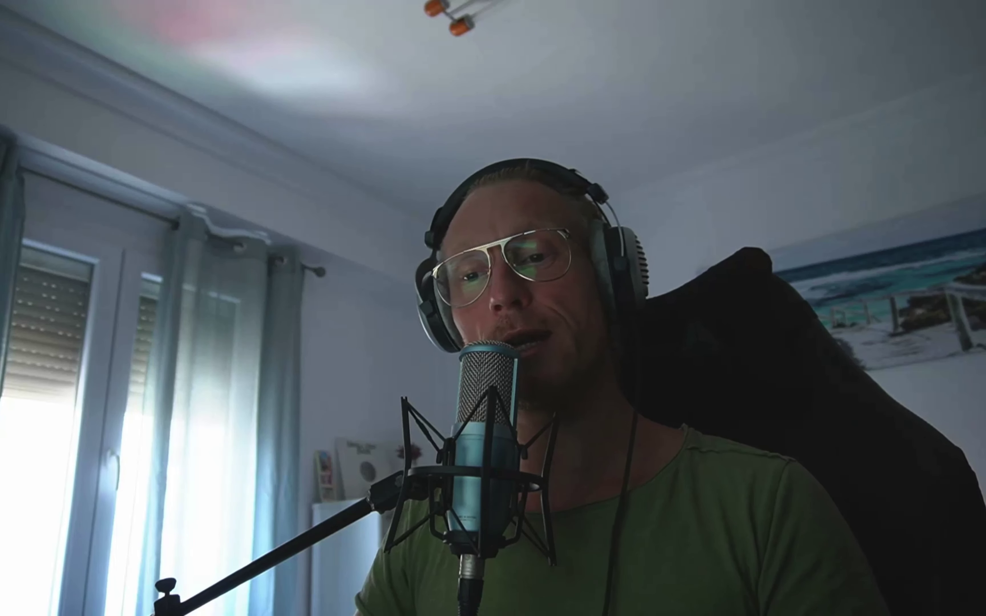
Turn on sequencing of the Network patterns with a rate of 1/4 and start playback.
{"action": "left_click", "coordinate": [81, 584]}
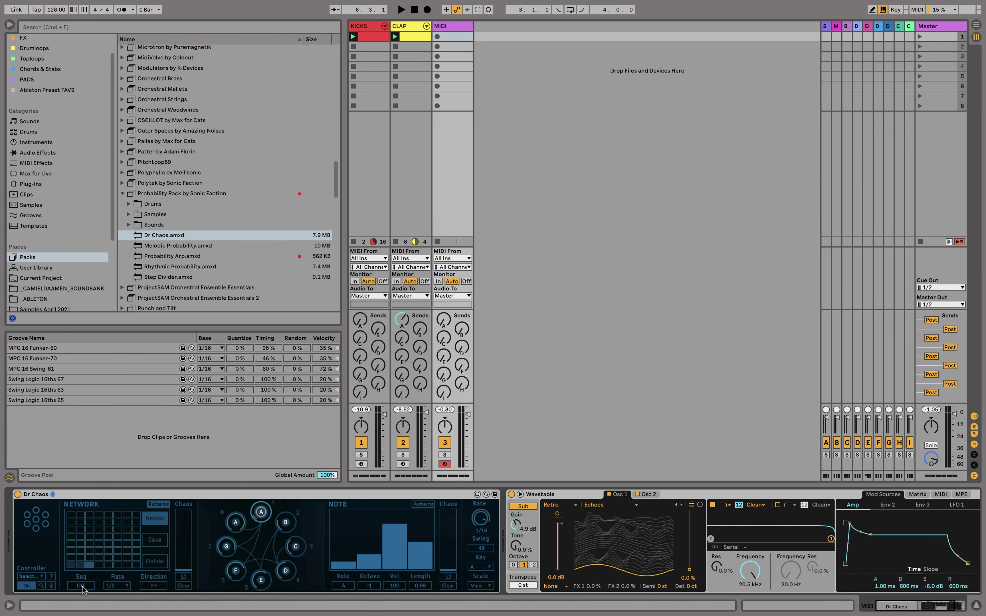
{"action": "left_click", "coordinate": [82, 587]}
{"action": "left_click", "coordinate": [117, 586]}
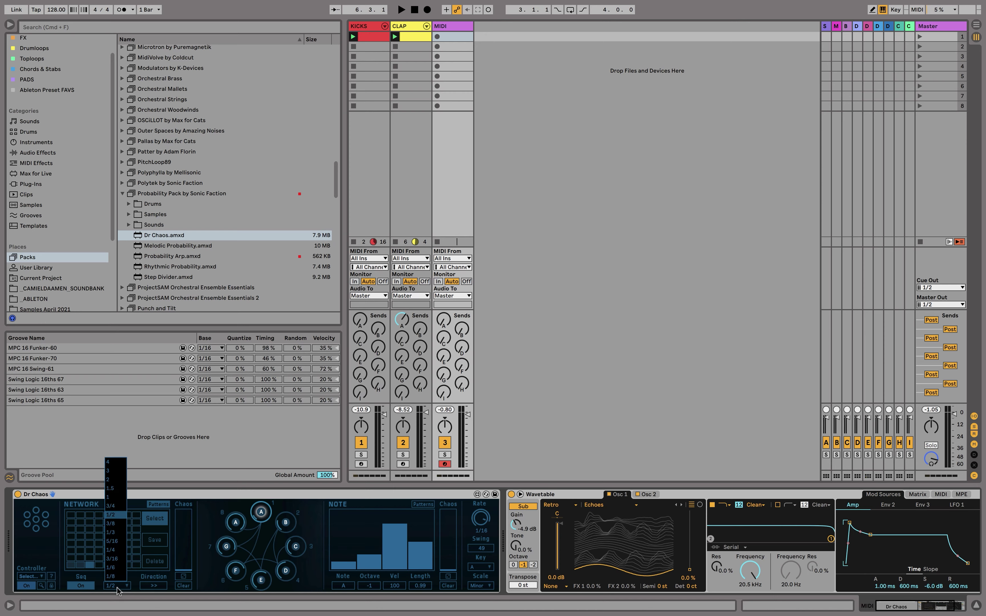
{"action": "left_click", "coordinate": [116, 550]}
{"action": "key", "text": "space"}
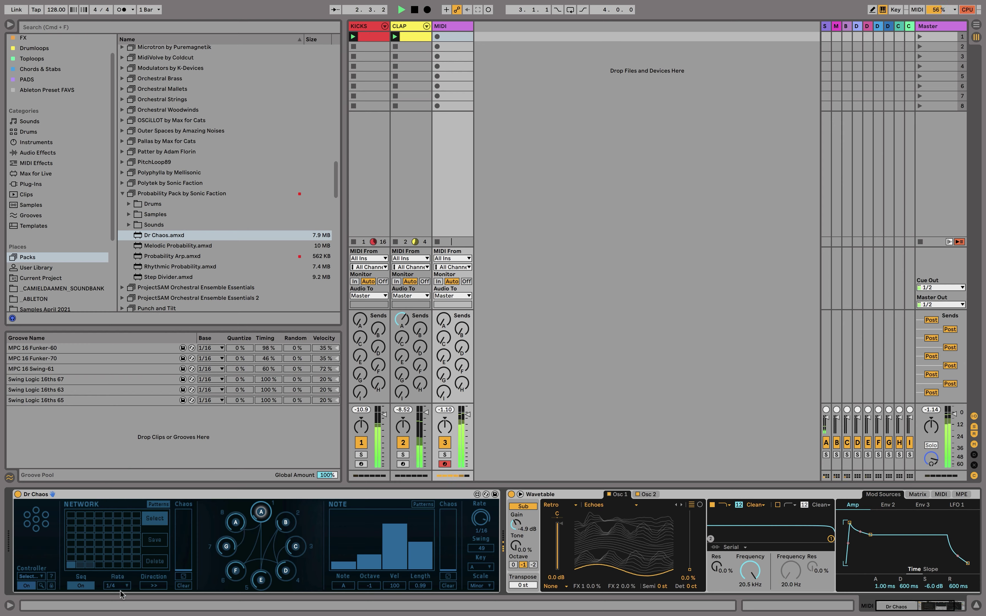
Set the Network pattern sequence rate to 1 and cycle through its playback directions.
{"action": "left_click", "coordinate": [118, 586]}
{"action": "left_click", "coordinate": [118, 498]}
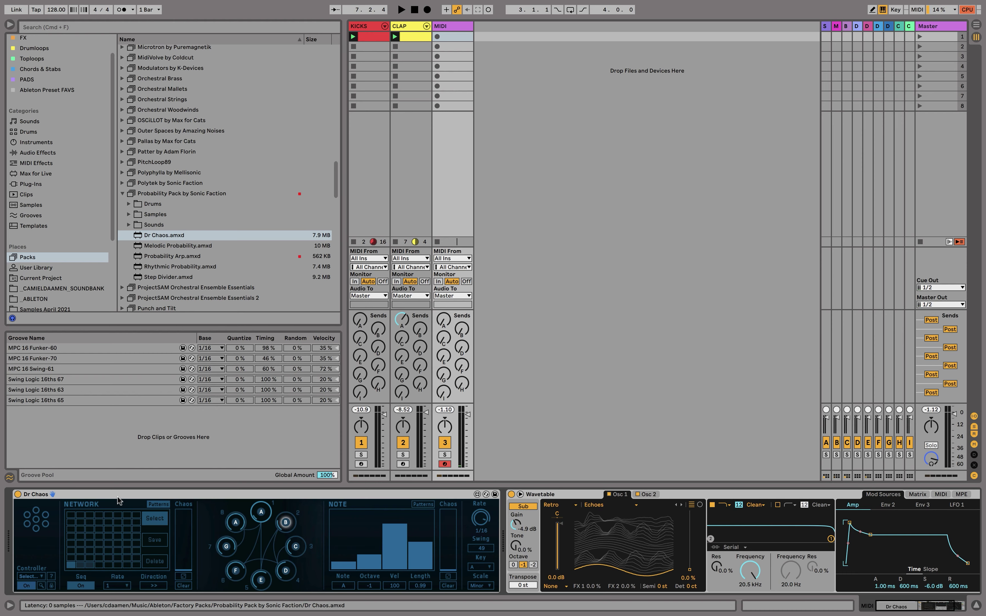
{"action": "left_click", "coordinate": [152, 586]}
{"action": "left_click", "coordinate": [154, 586]}
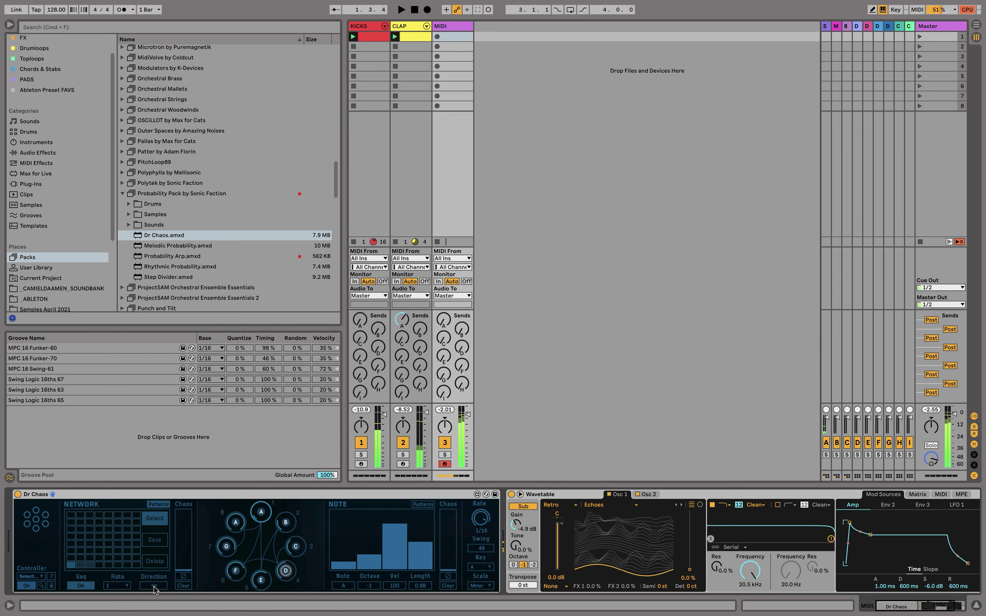
{"action": "left_click", "coordinate": [154, 586]}
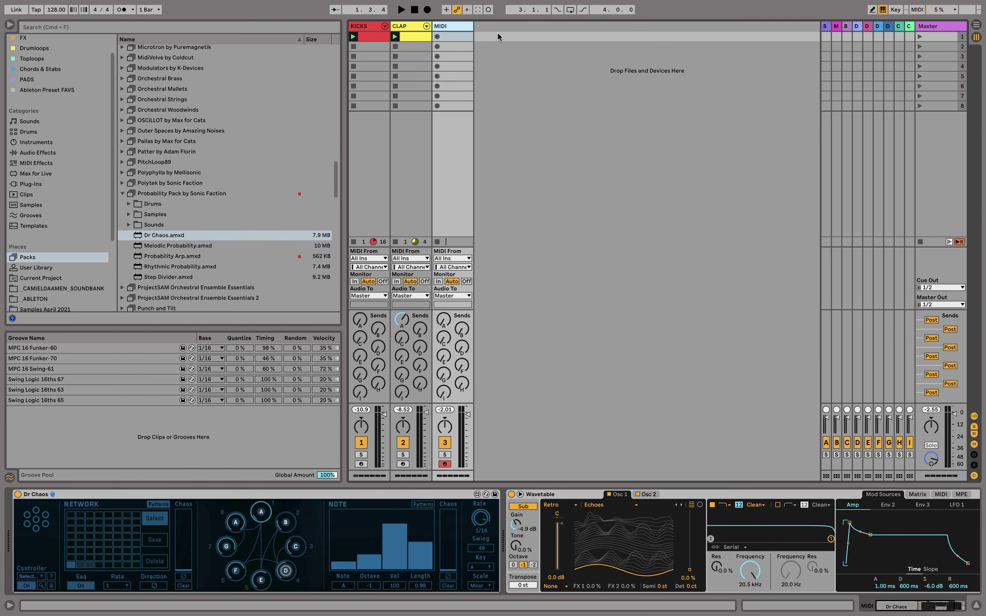
Insert an audio track, route the MIDI track's audio output to 4-Audio, and record a clip in its first slot.
{"action": "key", "text": "super+t"}
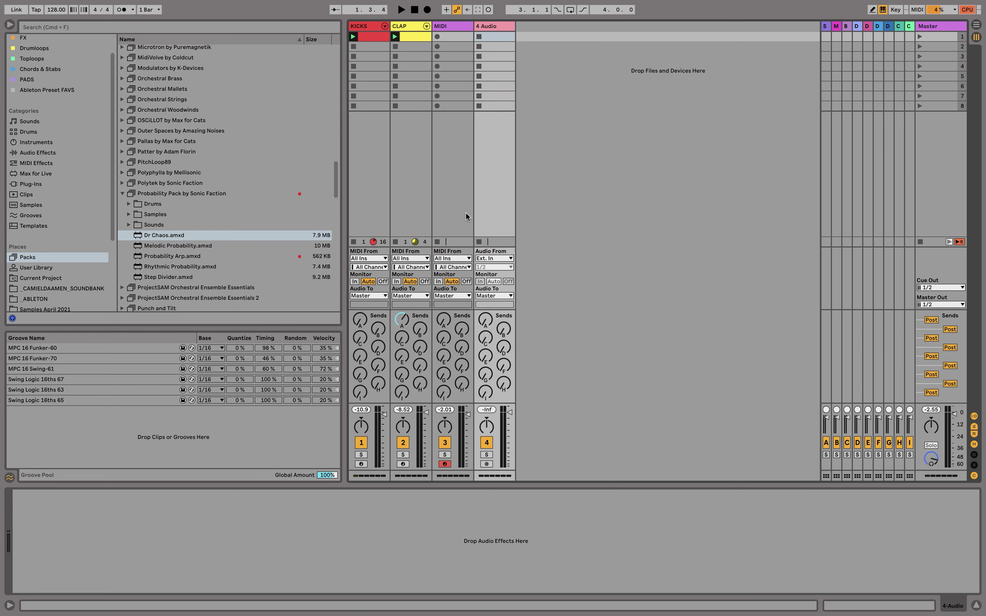
{"action": "left_click", "coordinate": [459, 296]}
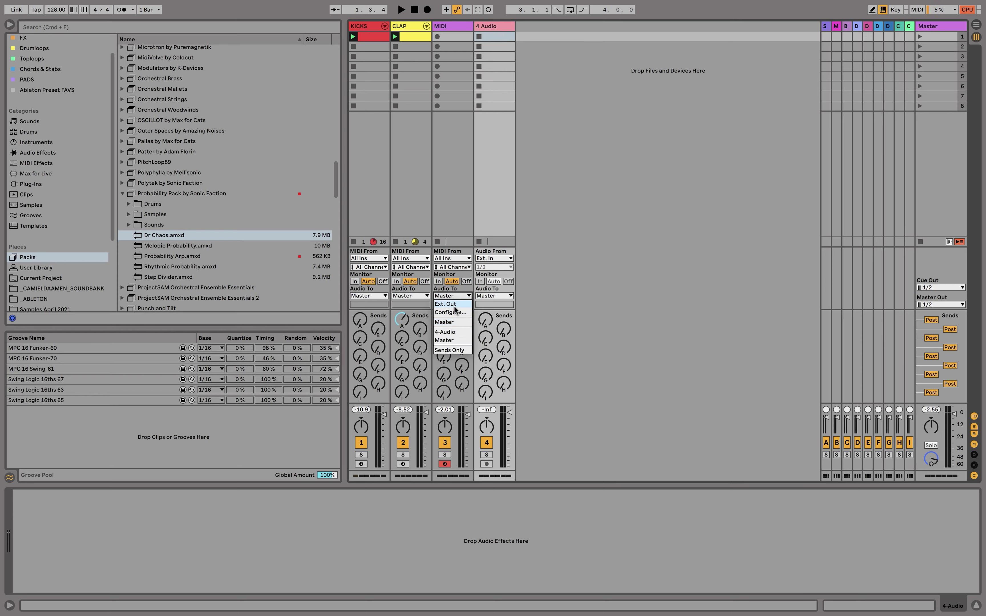
{"action": "left_click", "coordinate": [453, 333]}
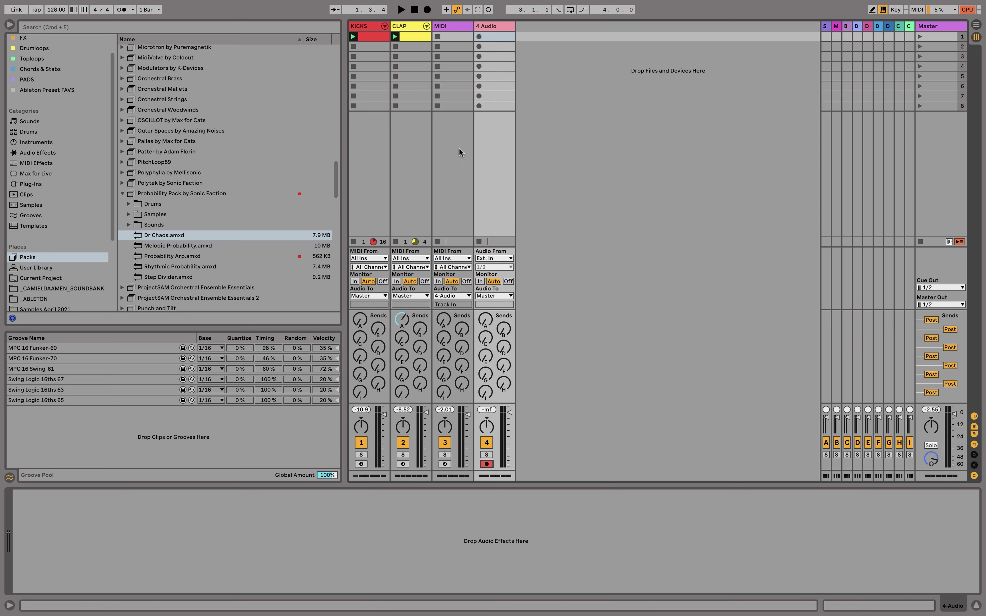
{"action": "left_click", "coordinate": [478, 36]}
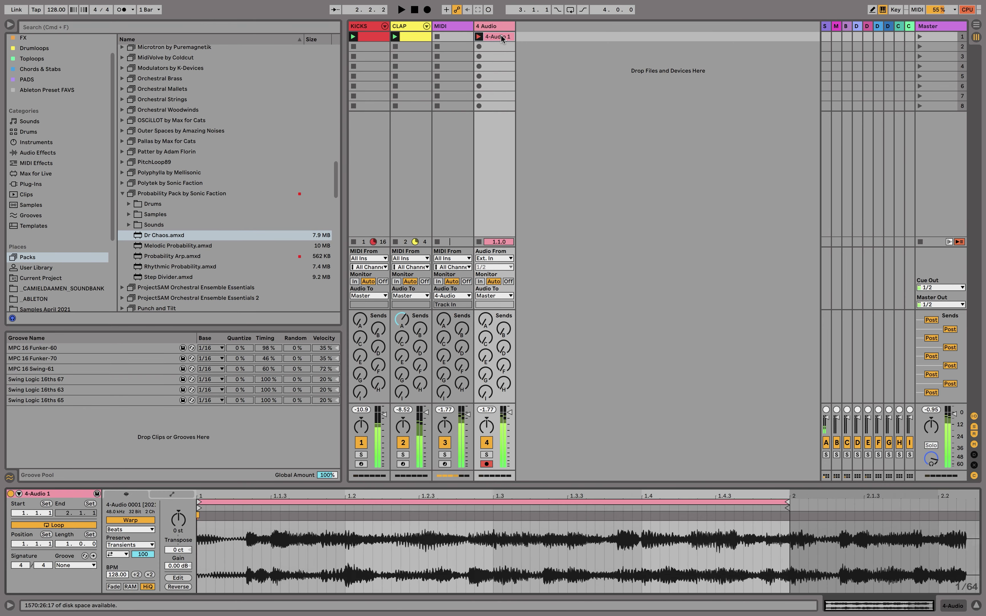
Solo the 4 Audio track to hear the recorded clip, and delete that track.
{"action": "left_click", "coordinate": [486, 455]}
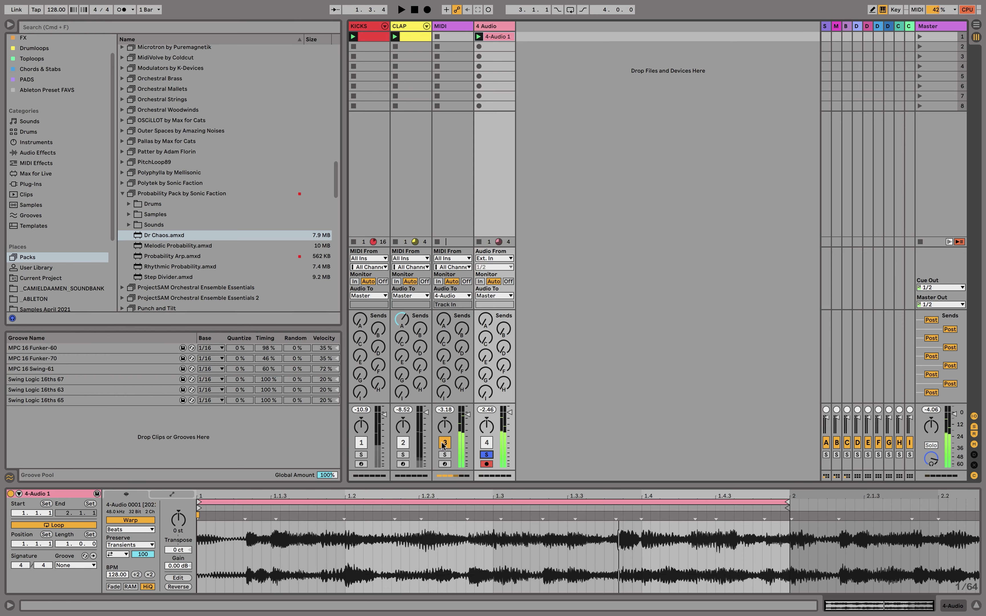
{"action": "left_click", "coordinate": [450, 444]}
{"action": "left_click", "coordinate": [450, 444]}
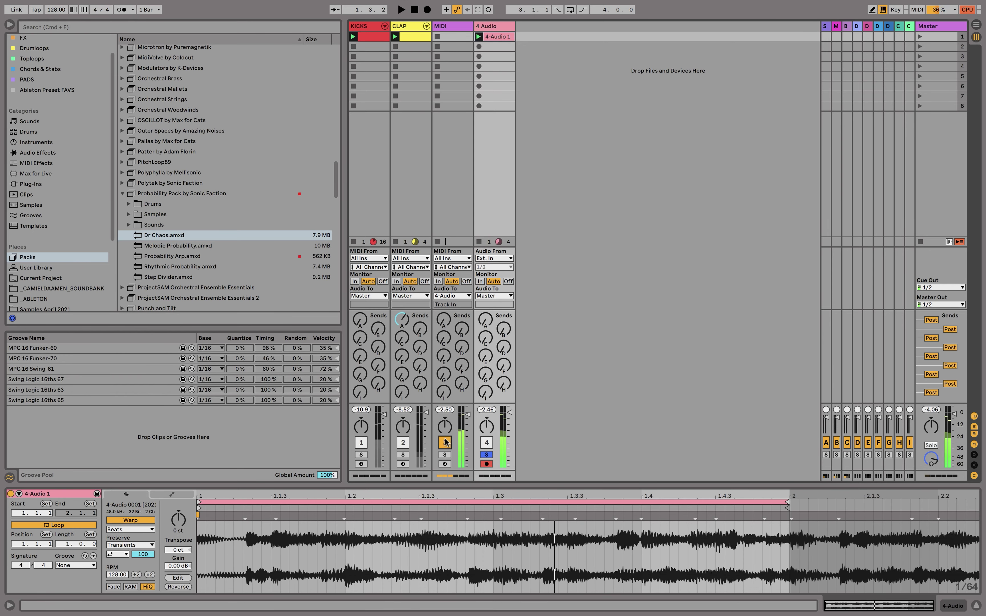
{"action": "left_click", "coordinate": [503, 28]}
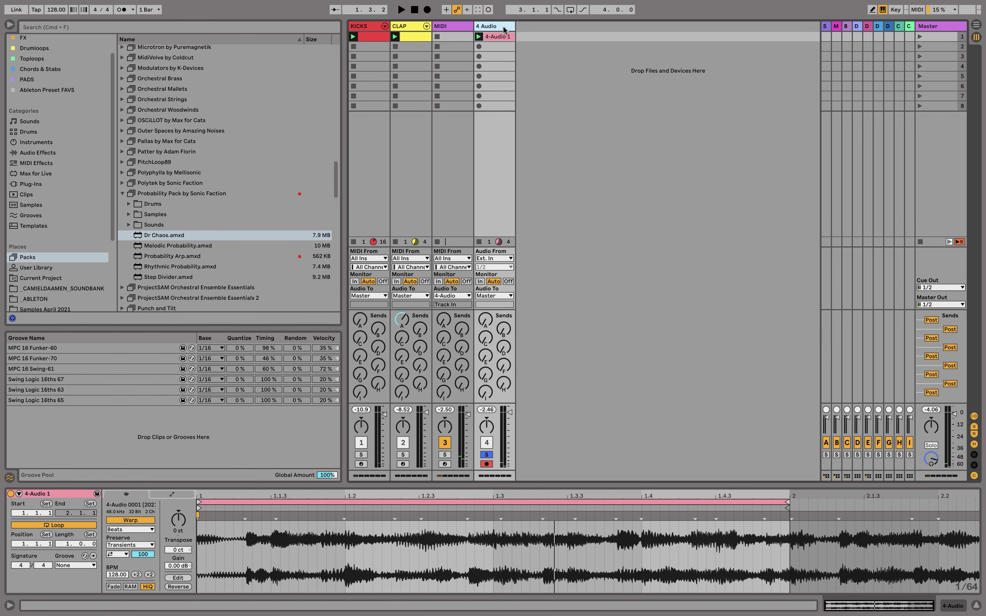
{"action": "key", "text": "Delete"}
Insert a MIDI track and set its MIDI From to the track named MIDI that holds Dr Chaos.
{"action": "key", "text": "super+shift+t"}
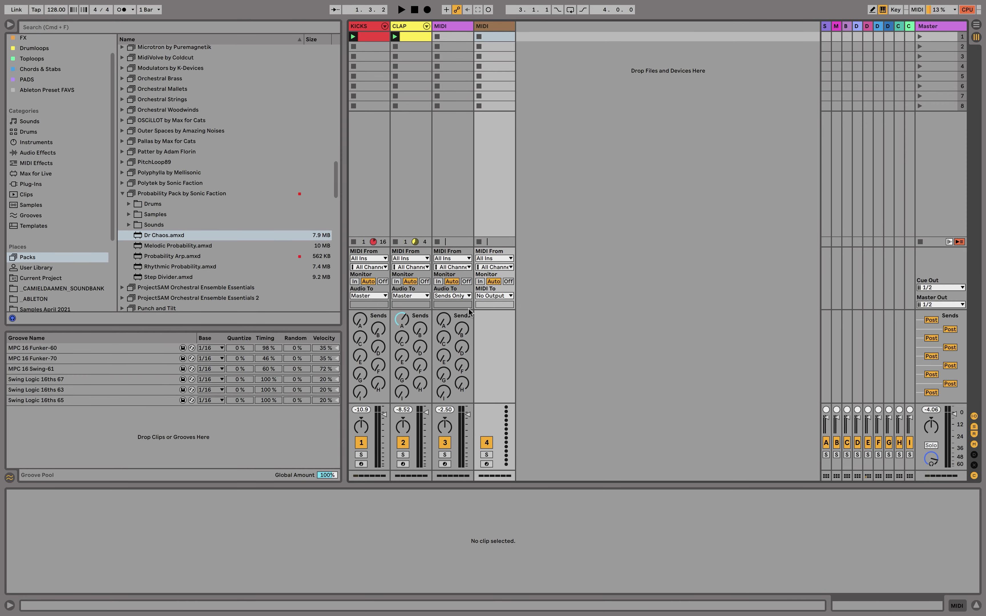
{"action": "left_click", "coordinate": [493, 259]}
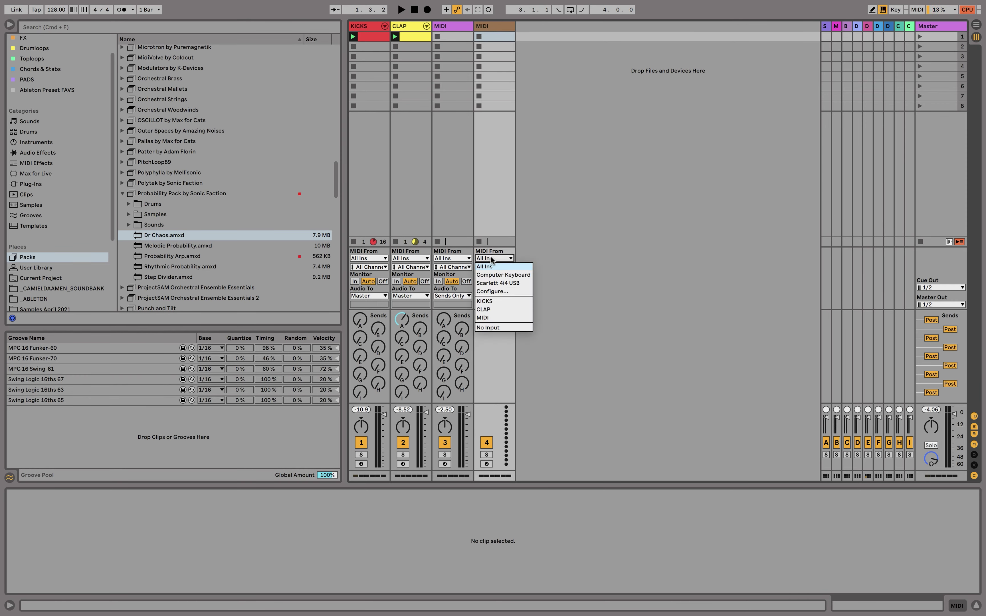
{"action": "left_click", "coordinate": [496, 316]}
Set the new MIDI track's monitoring to In, test the incoming notes with playback, and arm the track for recording.
{"action": "key", "text": "space"}
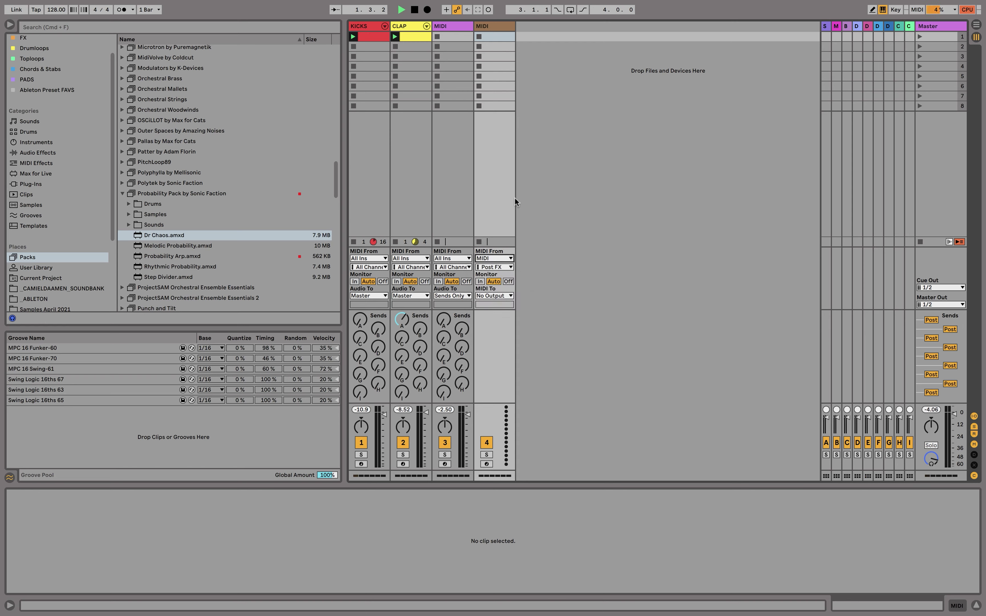
{"action": "left_click", "coordinate": [480, 281]}
{"action": "key", "text": "space"}
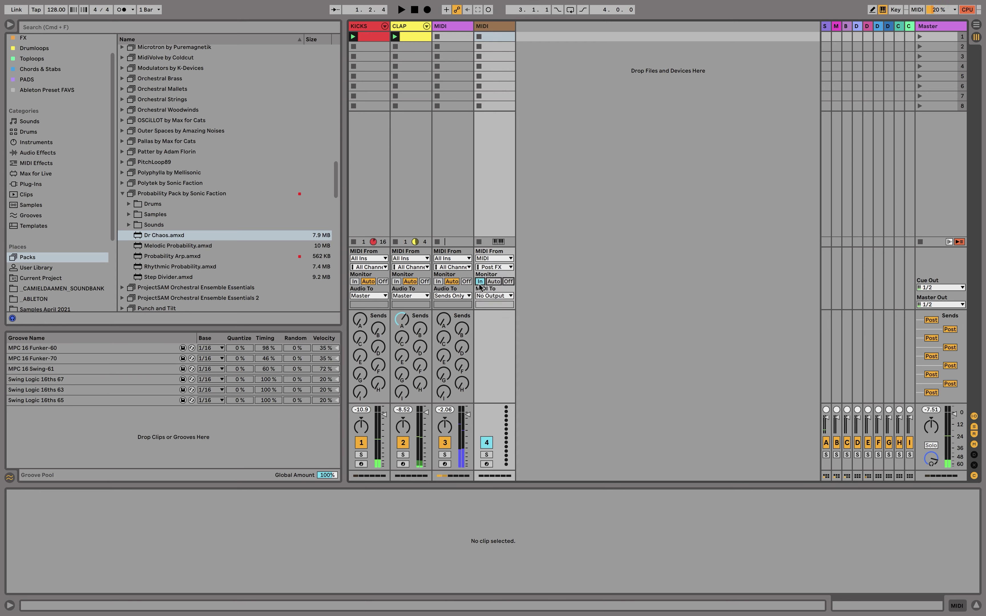
{"action": "left_click", "coordinate": [487, 464]}
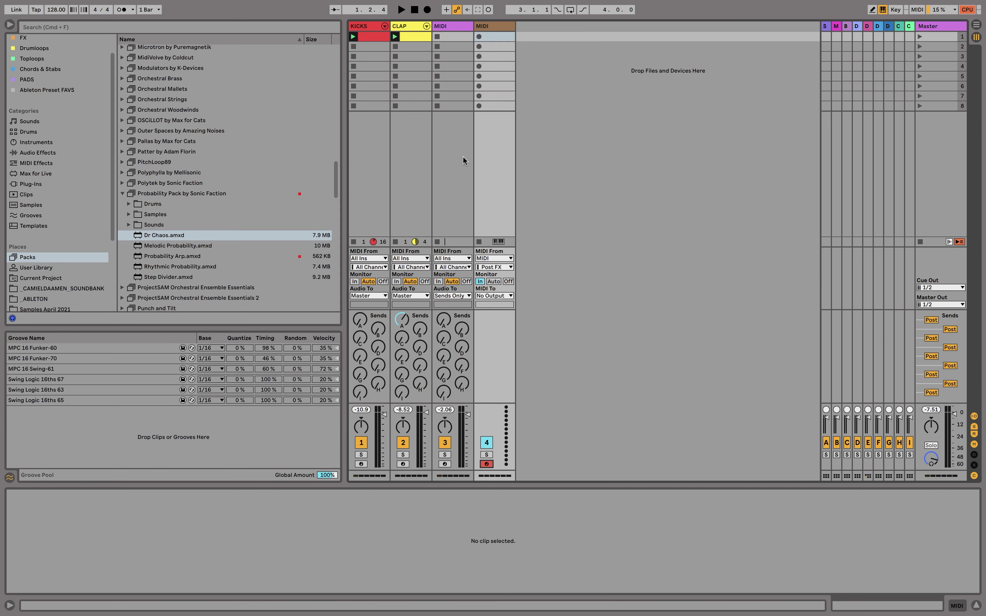
Rename the MIDI track that holds Dr Chaos as CHAOS.
{"action": "left_click", "coordinate": [445, 25]}
{"action": "type", "text": "CHAOS"}
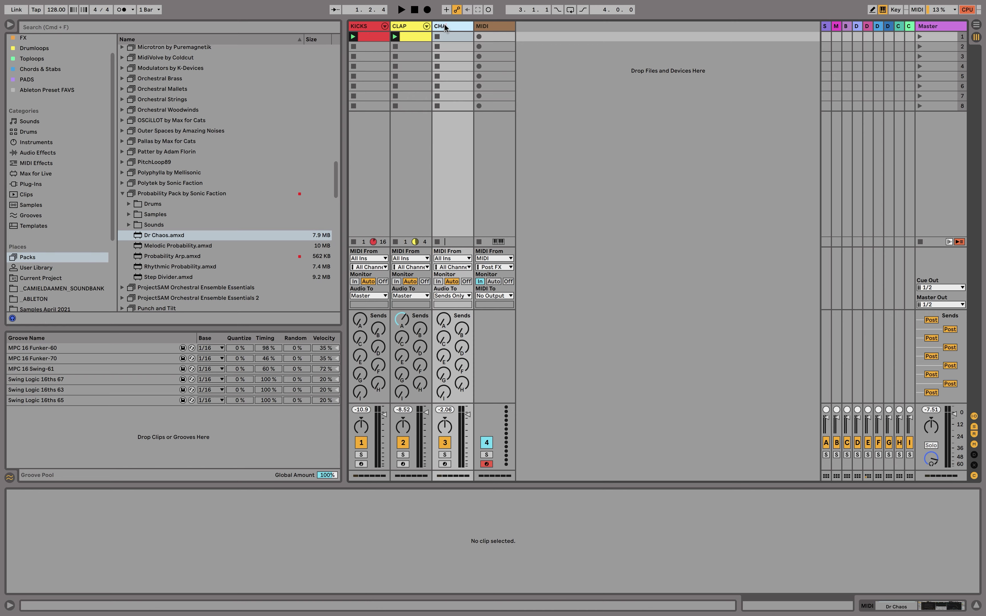